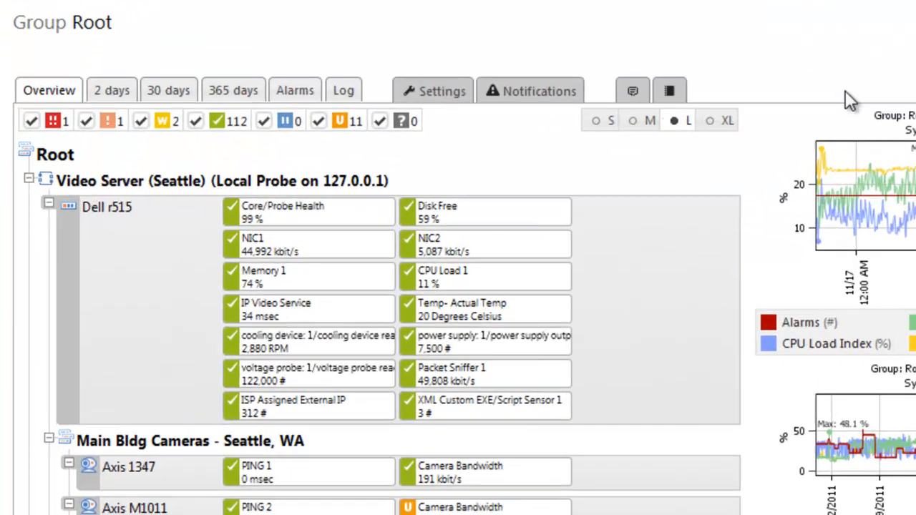
Look over the sensor status of the devices under Root, from the Dell r515 server down to the building and warehouse cameras
{"action": "scroll", "coordinate": [780, 32], "scroll_direction": "down", "scroll_amount": 2}
{"action": "scroll", "coordinate": [779, 32], "scroll_direction": "up", "scroll_amount": 7}
{"action": "scroll", "coordinate": [780, 33], "scroll_direction": "up", "scroll_amount": 1}
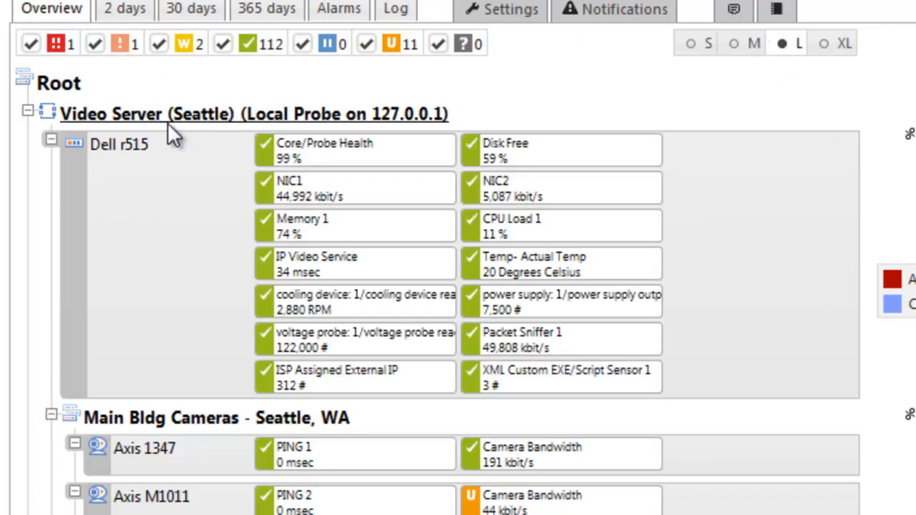
{"action": "scroll", "coordinate": [8, 142], "scroll_direction": "down", "scroll_amount": 8}
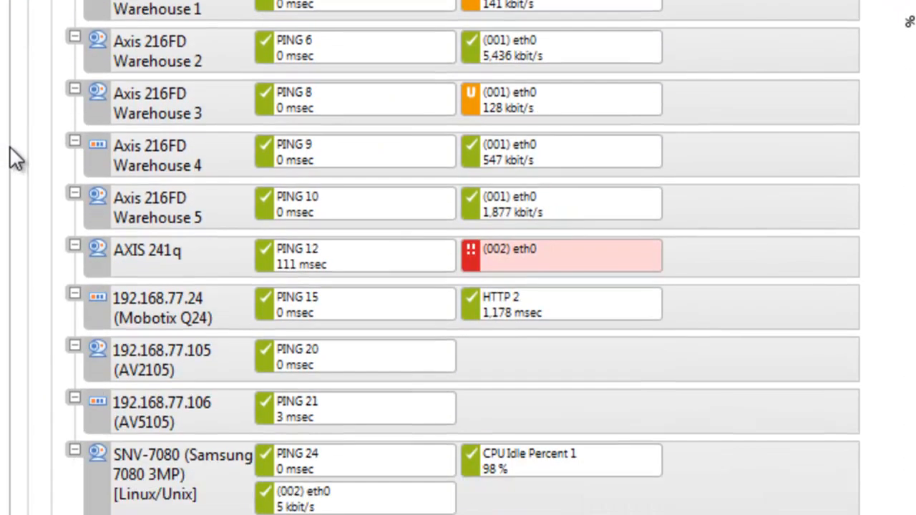
{"action": "scroll", "coordinate": [10, 150], "scroll_direction": "down", "scroll_amount": 2}
{"action": "scroll", "coordinate": [10, 150], "scroll_direction": "up", "scroll_amount": 2}
{"action": "scroll", "coordinate": [423, 256], "scroll_direction": "up", "scroll_amount": 5}
{"action": "scroll", "coordinate": [578, 238], "scroll_direction": "up", "scroll_amount": 3}
Start adding a new report named Test and give it the Graph Only (1h interval) template
{"action": "left_click", "coordinate": [400, 82]}
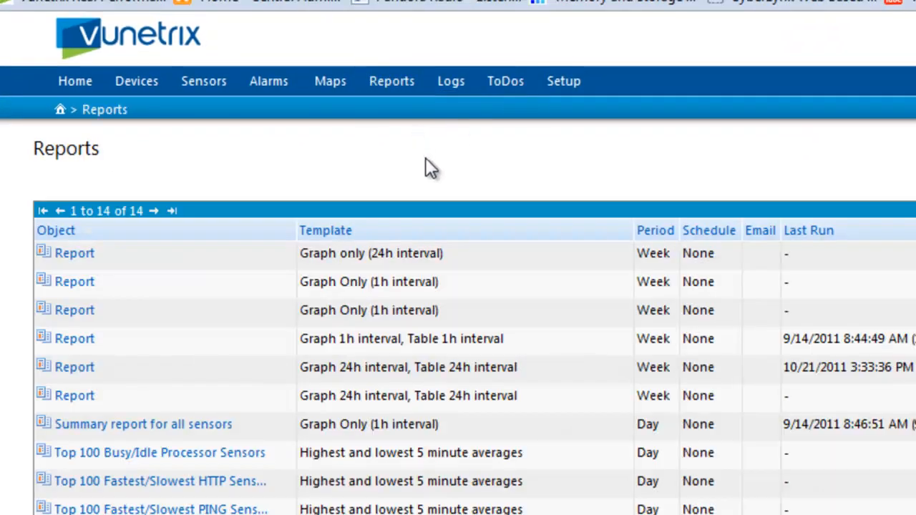
{"action": "scroll", "coordinate": [268, 399], "scroll_direction": "down", "scroll_amount": 4}
{"action": "left_click", "coordinate": [242, 430]}
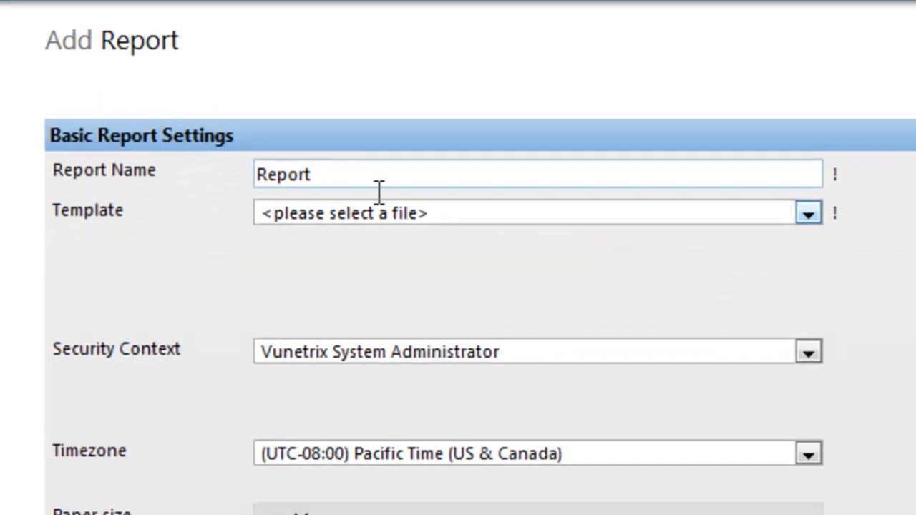
{"action": "type", "text": "Test"}
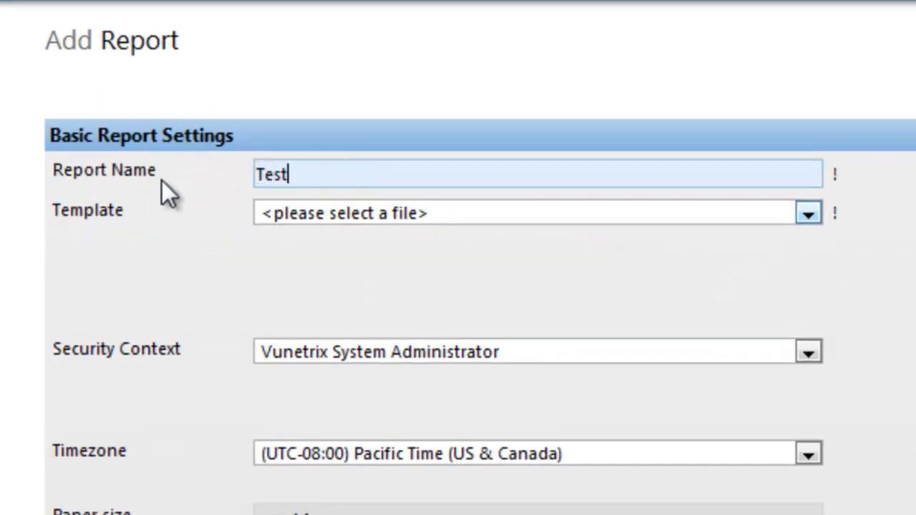
{"action": "left_click", "coordinate": [619, 208]}
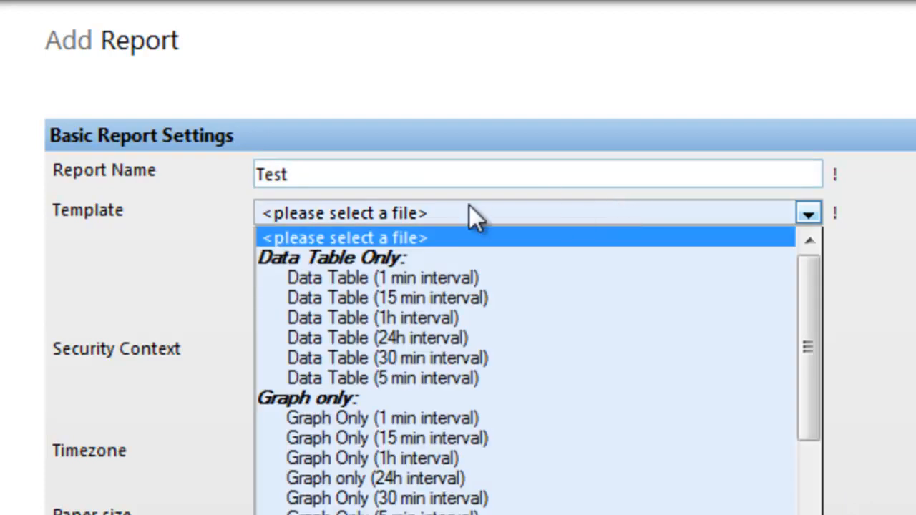
{"action": "left_click", "coordinate": [465, 452]}
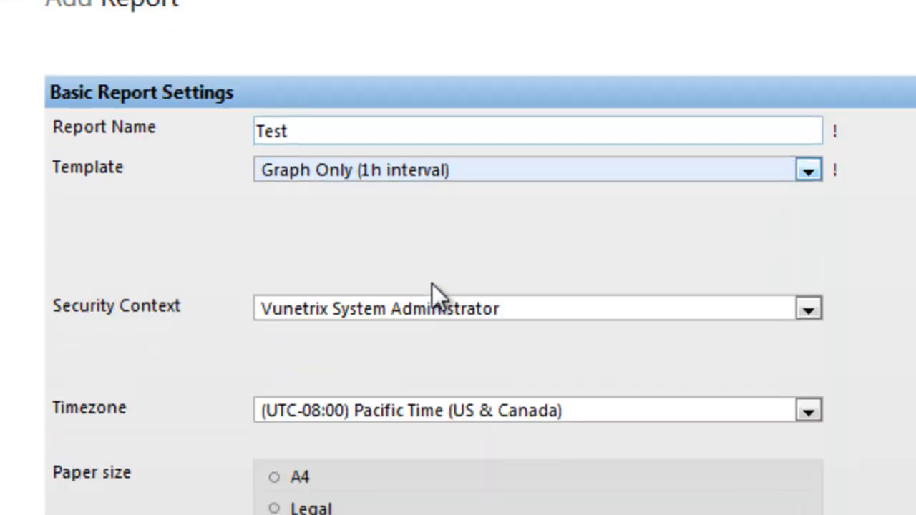
Try scheduling the report for a specific day of the week, Friday, and set it back to no schedule
{"action": "scroll", "coordinate": [401, 260], "scroll_direction": "down", "scroll_amount": 3}
{"action": "scroll", "coordinate": [398, 261], "scroll_direction": "down", "scroll_amount": 10}
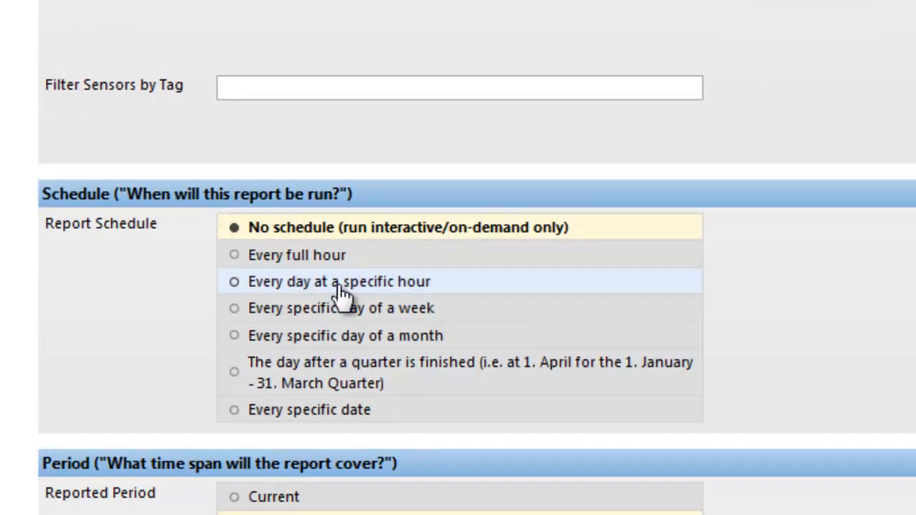
{"action": "scroll", "coordinate": [342, 294], "scroll_direction": "down", "scroll_amount": 5}
{"action": "left_click", "coordinate": [347, 148]}
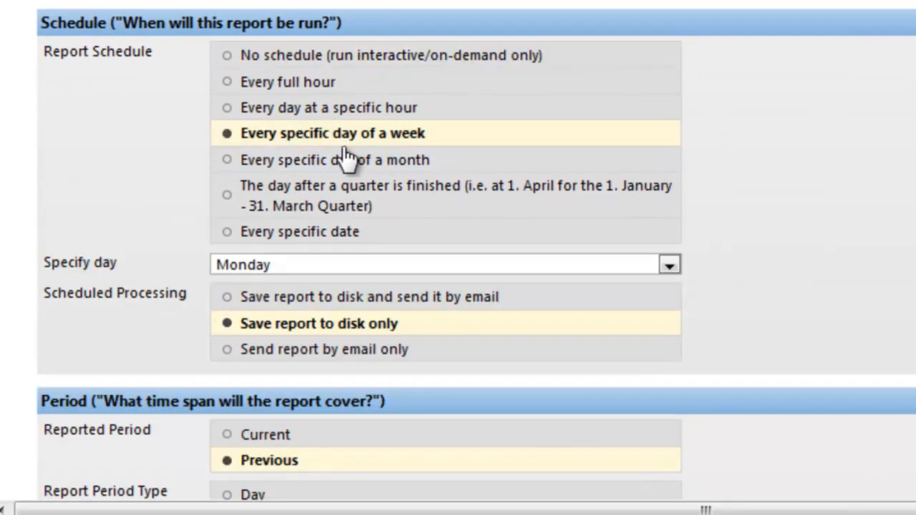
{"action": "left_click", "coordinate": [367, 262]}
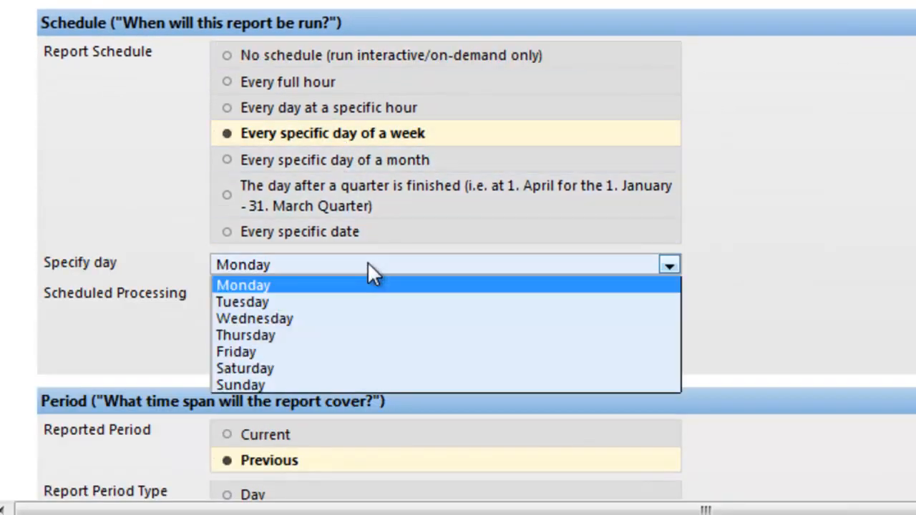
{"action": "left_click", "coordinate": [319, 351]}
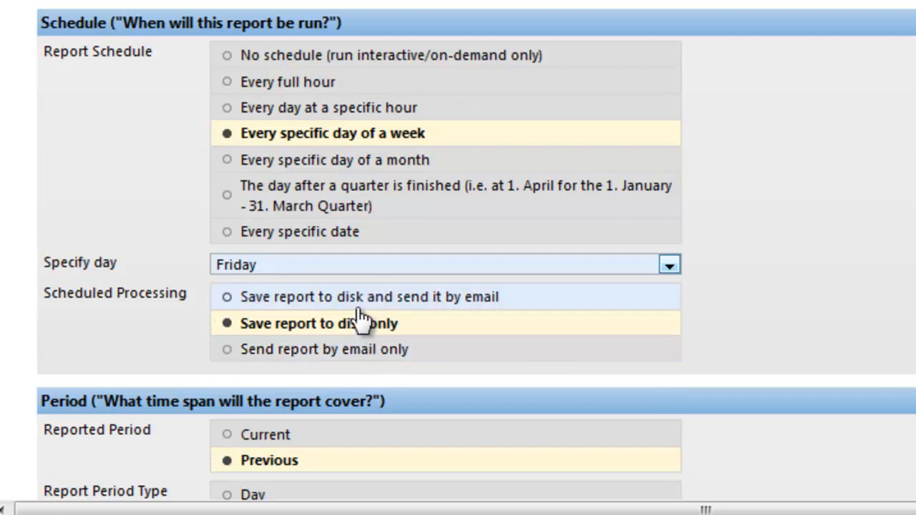
{"action": "left_click", "coordinate": [342, 58]}
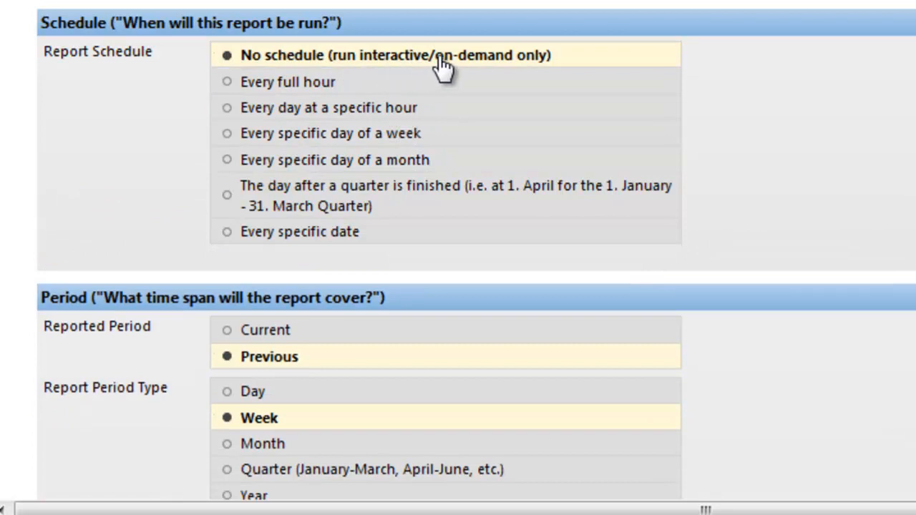
Review the period, comments and access rights settings, leave them at their defaults, and create the report
{"action": "scroll", "coordinate": [431, 333], "scroll_direction": "down", "scroll_amount": 3}
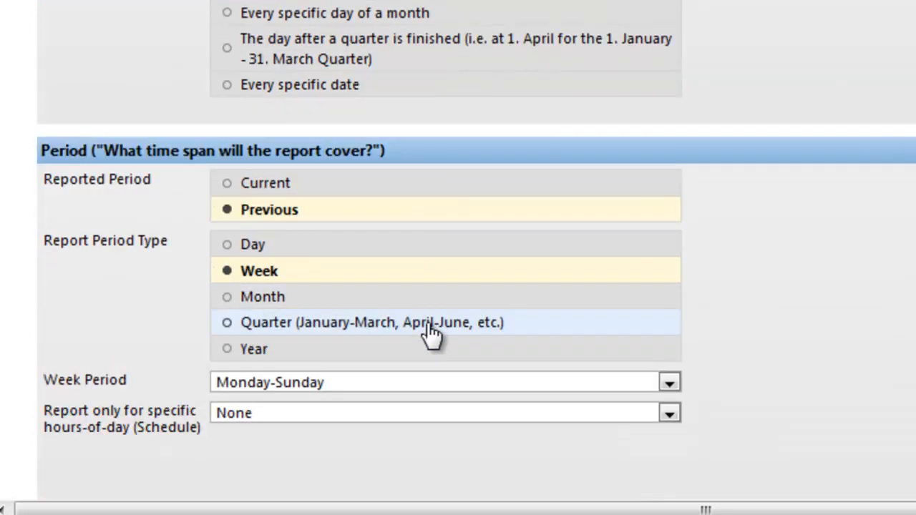
{"action": "scroll", "coordinate": [432, 333], "scroll_direction": "down", "scroll_amount": 1}
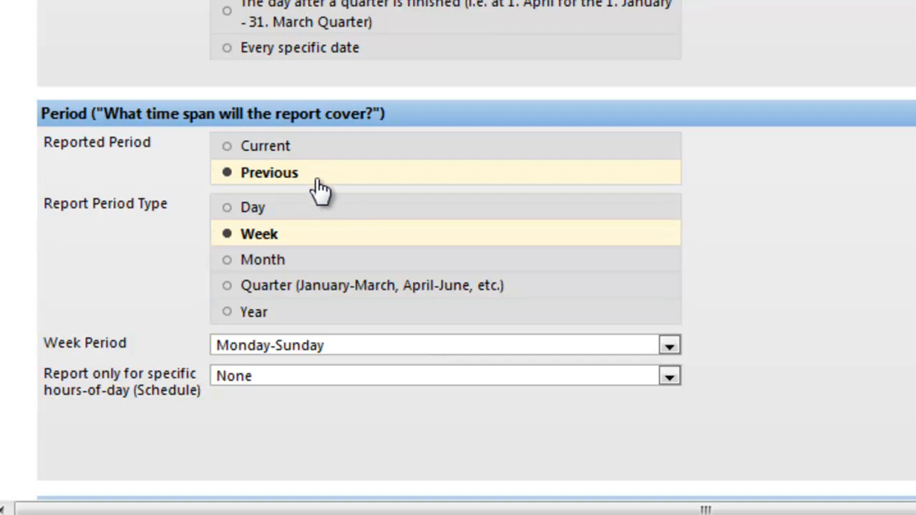
{"action": "scroll", "coordinate": [365, 344], "scroll_direction": "down", "scroll_amount": 15}
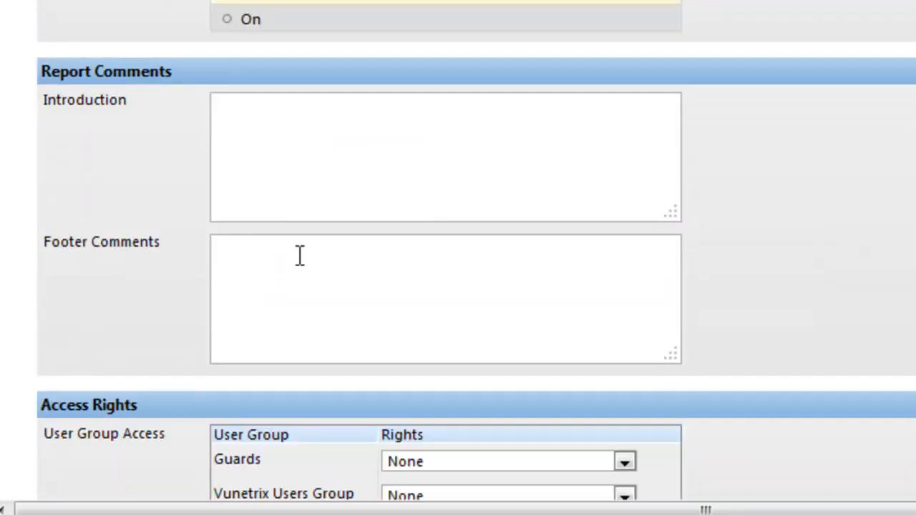
{"action": "scroll", "coordinate": [309, 274], "scroll_direction": "down", "scroll_amount": 5}
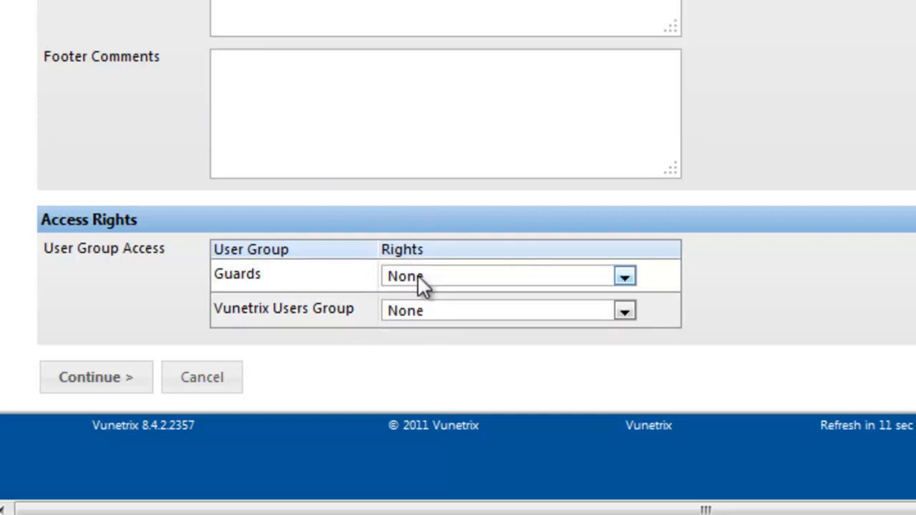
{"action": "left_click", "coordinate": [101, 379]}
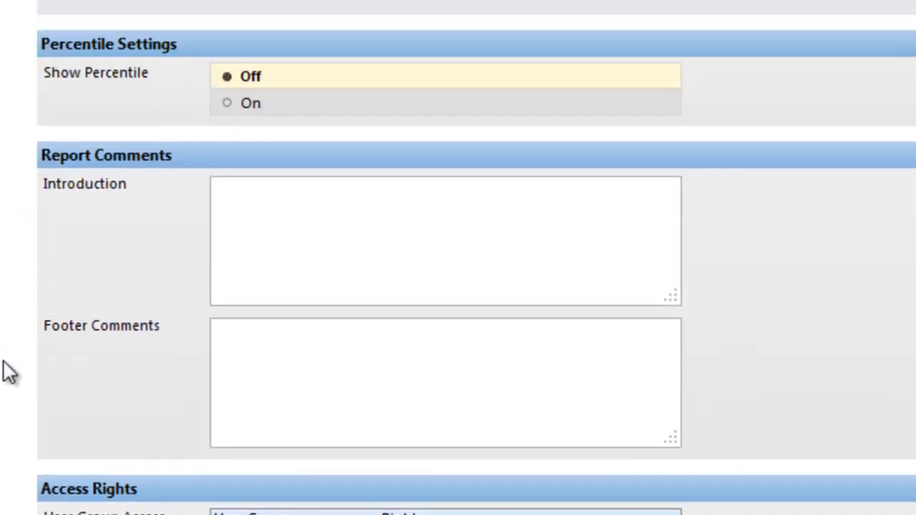
Add the Video Server (Seattle) local probe to the report's manually selected sensors
{"action": "scroll", "coordinate": [245, 501], "scroll_direction": "down", "scroll_amount": 5}
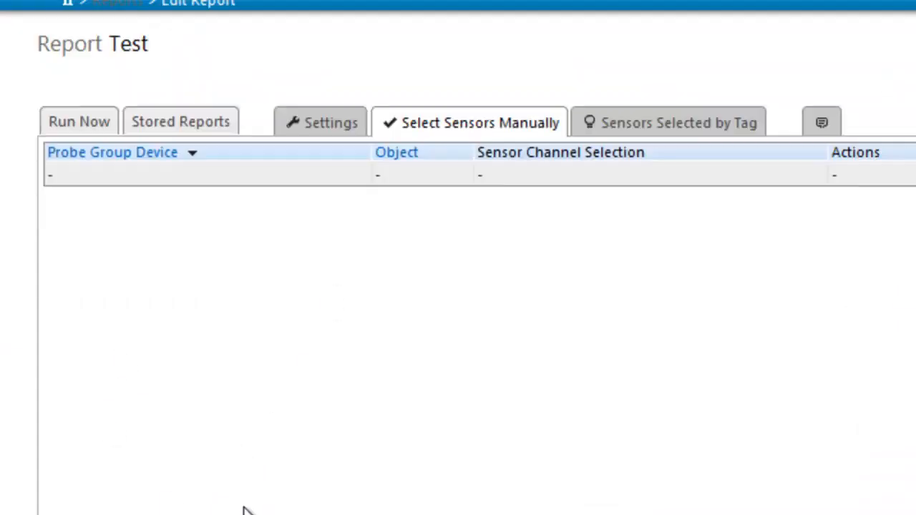
{"action": "scroll", "coordinate": [219, 419], "scroll_direction": "down", "scroll_amount": 2}
{"action": "scroll", "coordinate": [375, 179], "scroll_direction": "down", "scroll_amount": 4}
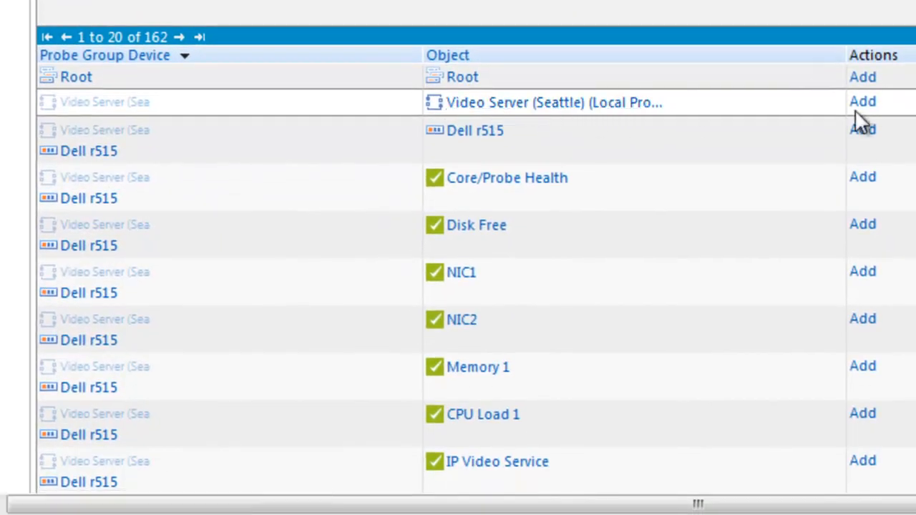
{"action": "left_click", "coordinate": [861, 104]}
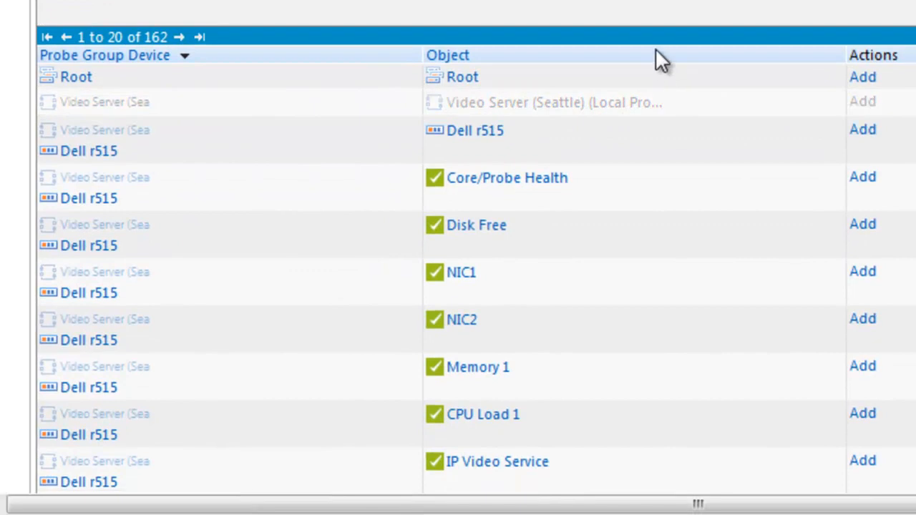
Look through the other objects available for the report and return to the list of all reports
{"action": "scroll", "coordinate": [305, 282], "scroll_direction": "down", "scroll_amount": 5}
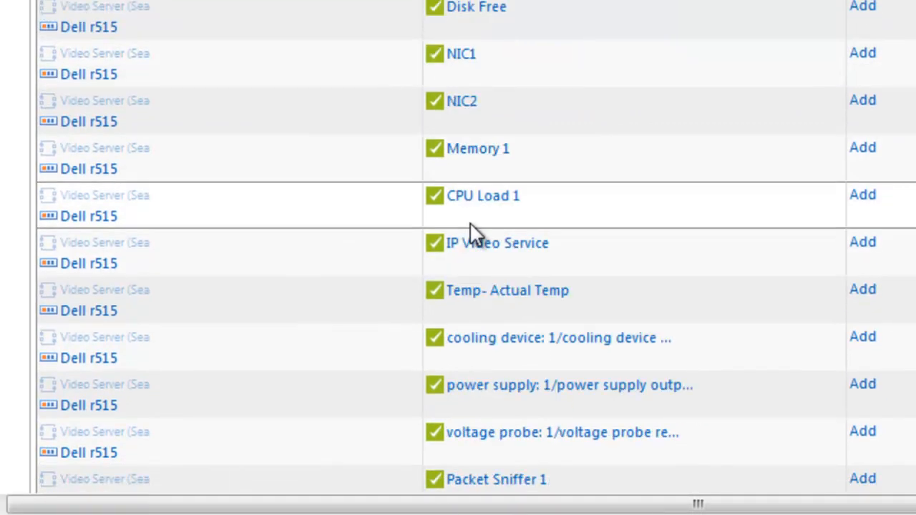
{"action": "scroll", "coordinate": [473, 232], "scroll_direction": "down", "scroll_amount": 1}
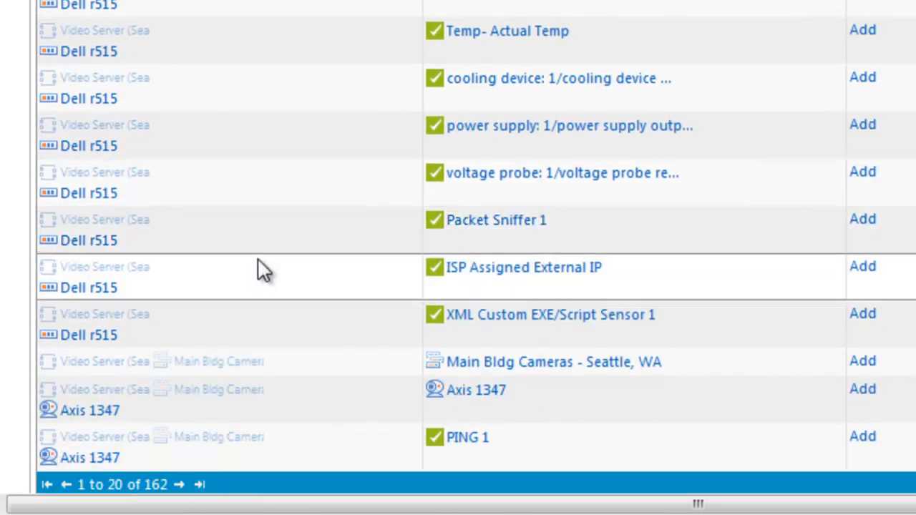
{"action": "scroll", "coordinate": [268, 259], "scroll_direction": "down", "scroll_amount": 2}
{"action": "scroll", "coordinate": [282, 259], "scroll_direction": "up", "scroll_amount": 1}
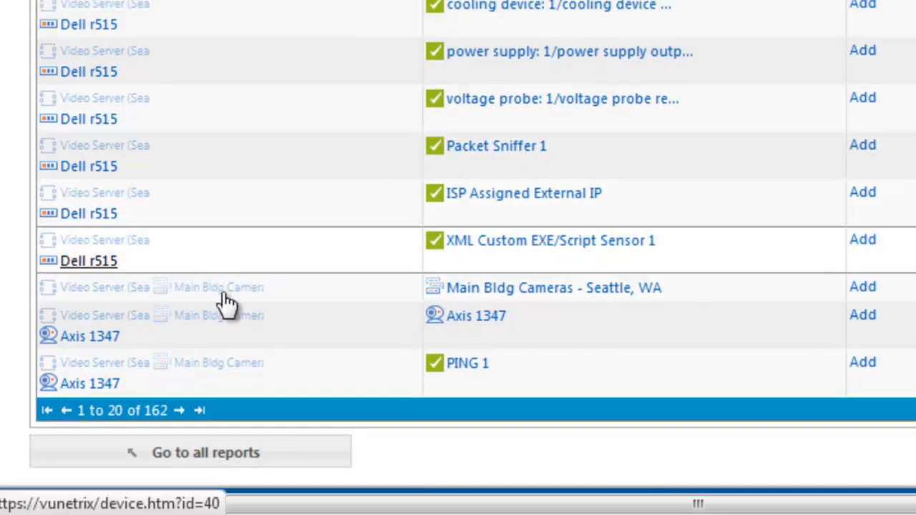
{"action": "scroll", "coordinate": [321, 55], "scroll_direction": "down", "scroll_amount": 2}
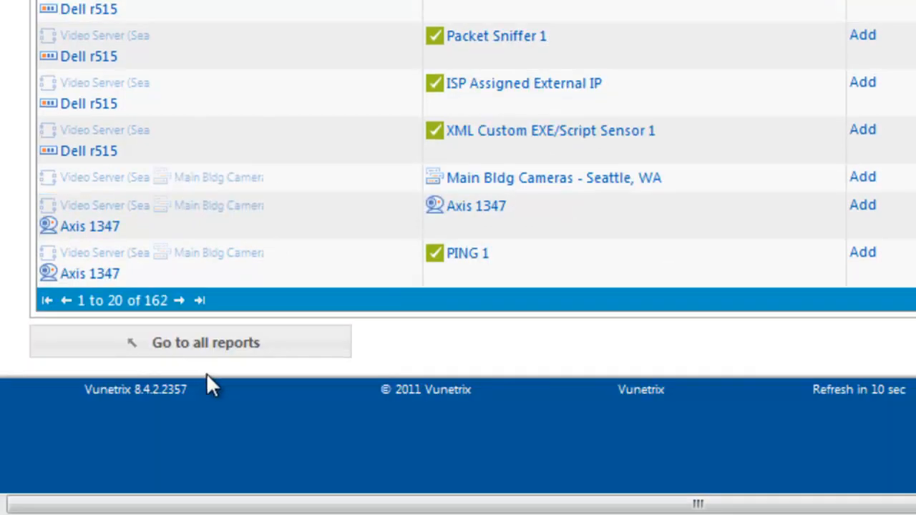
{"action": "left_click", "coordinate": [227, 347]}
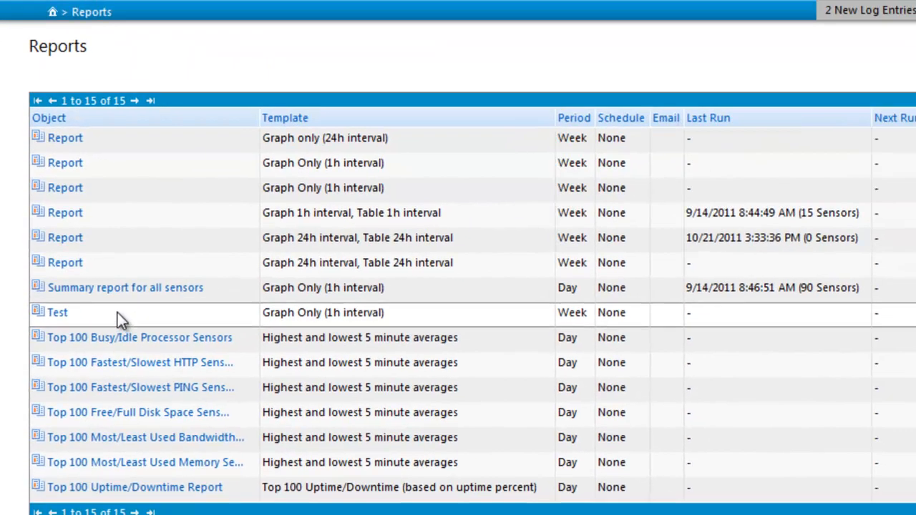
Open the Test report and run it as HTML for the previous period, last week (11/7/2011 - 11/13/2011)
{"action": "left_click", "coordinate": [65, 205]}
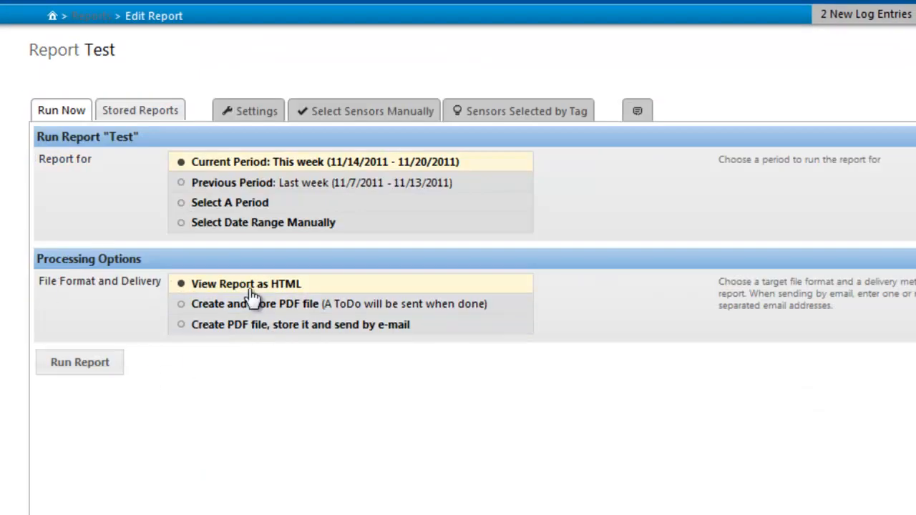
{"action": "left_click", "coordinate": [212, 191]}
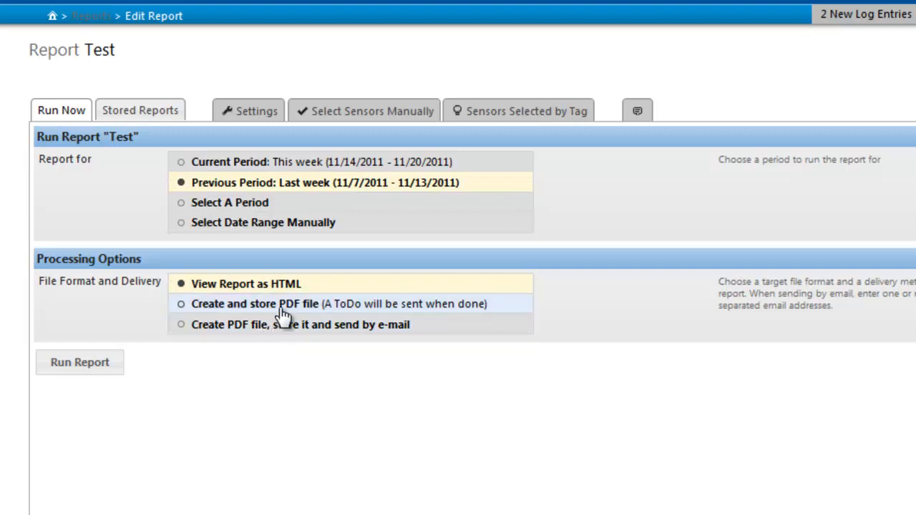
{"action": "left_click", "coordinate": [98, 374]}
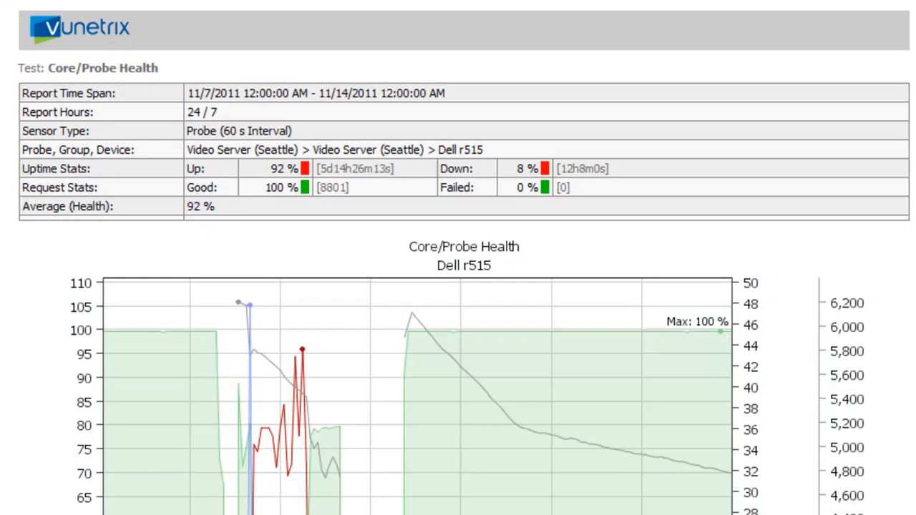
Examine the generated report's statistics, graphs and channel averages for the Core/Probe Health and Disk Free sensors
{"action": "scroll", "coordinate": [458, 257], "scroll_direction": "down", "scroll_amount": 3}
{"action": "scroll", "coordinate": [909, 312], "scroll_direction": "up", "scroll_amount": 3}
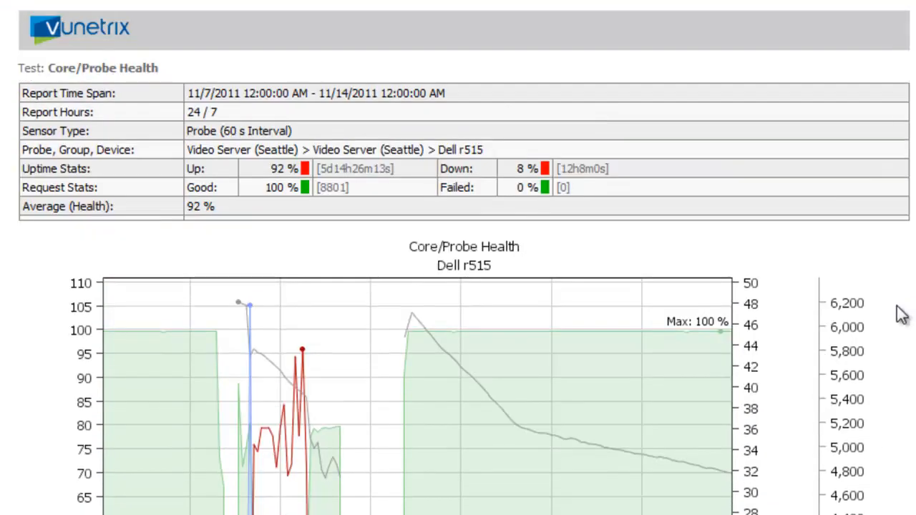
{"action": "scroll", "coordinate": [902, 315], "scroll_direction": "down", "scroll_amount": 15}
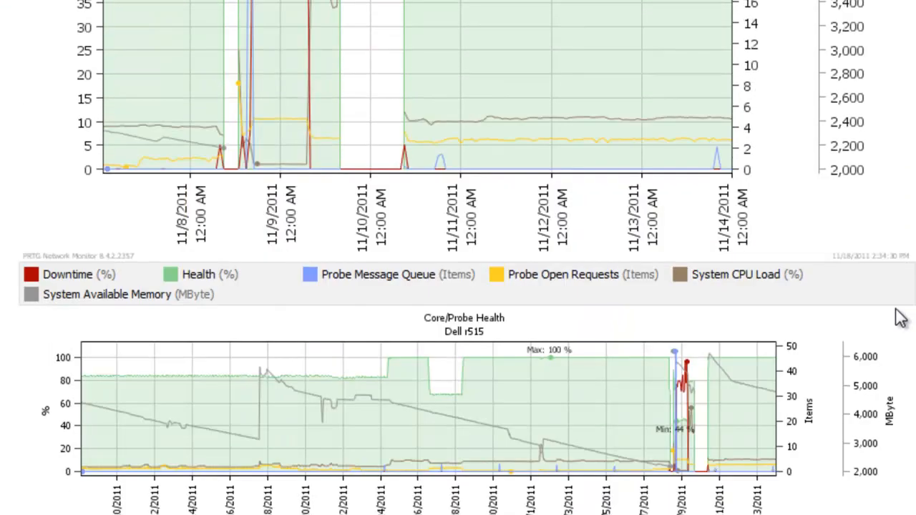
{"action": "scroll", "coordinate": [895, 330], "scroll_direction": "down", "scroll_amount": 7}
{"action": "scroll", "coordinate": [898, 322], "scroll_direction": "up", "scroll_amount": 8}
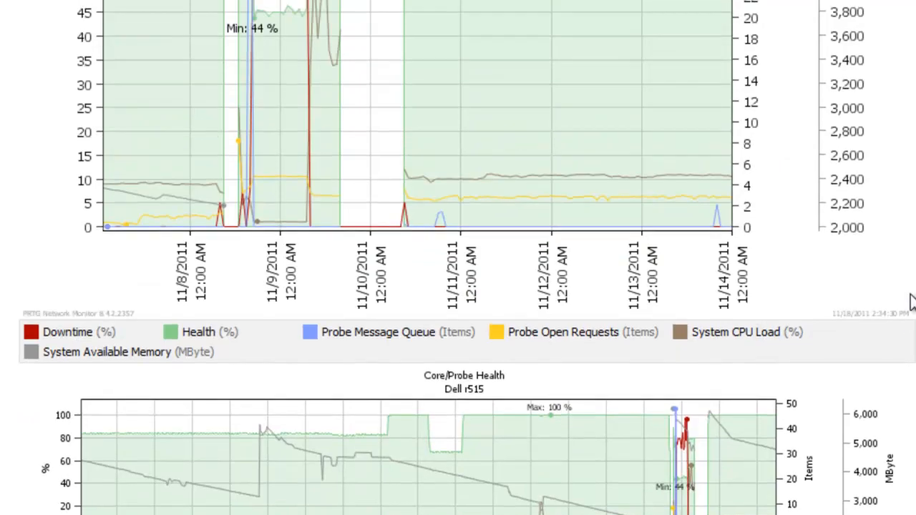
{"action": "scroll", "coordinate": [905, 315], "scroll_direction": "down", "scroll_amount": 3}
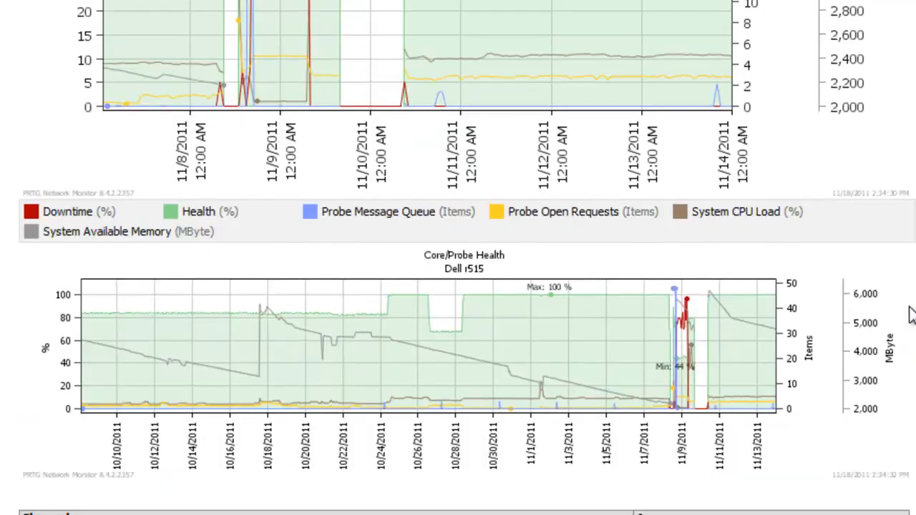
{"action": "scroll", "coordinate": [912, 315], "scroll_direction": "down", "scroll_amount": 15}
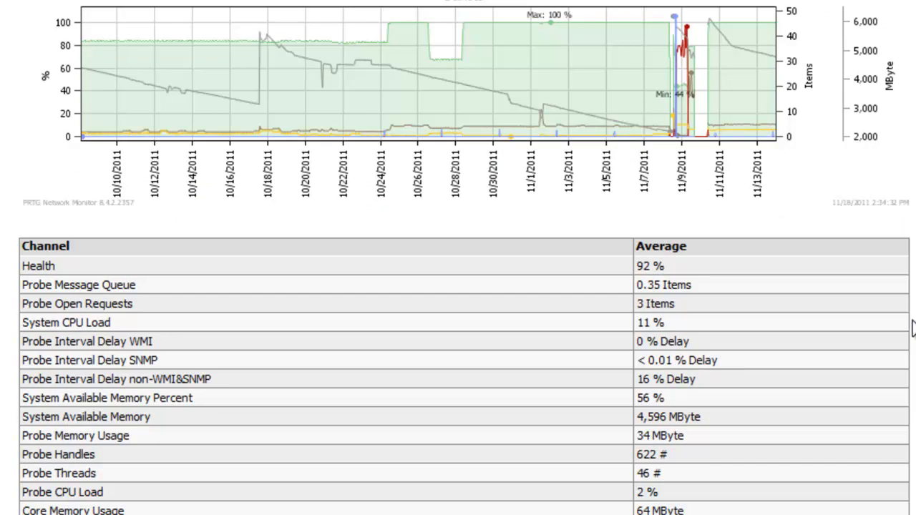
{"action": "scroll", "coordinate": [914, 327], "scroll_direction": "down", "scroll_amount": 11}
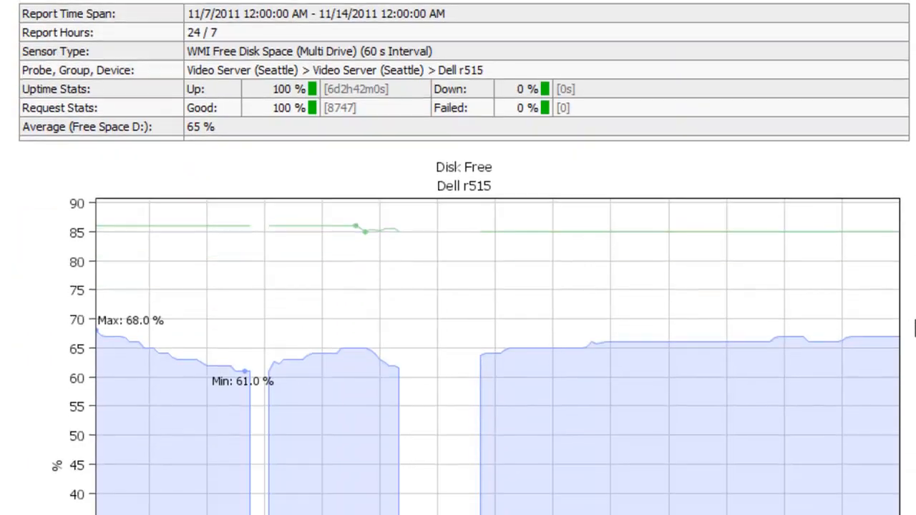
{"action": "scroll", "coordinate": [915, 328], "scroll_direction": "down", "scroll_amount": 1}
{"action": "scroll", "coordinate": [915, 327], "scroll_direction": "down", "scroll_amount": 2}
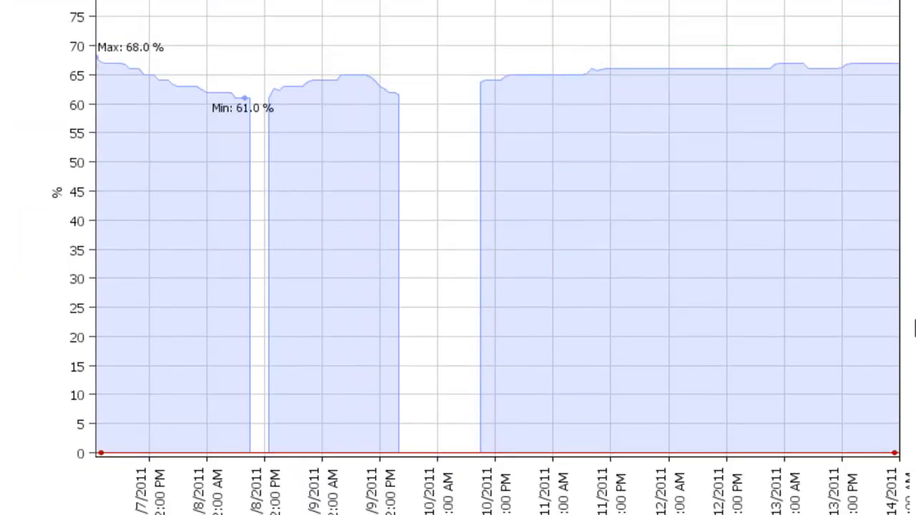
Examine the report's graphs and channel averages for the Disk Free, NIC, Memory 1 and CPU Load 1 sensors of the Dell r515
{"action": "scroll", "coordinate": [807, 331], "scroll_direction": "up", "scroll_amount": 4}
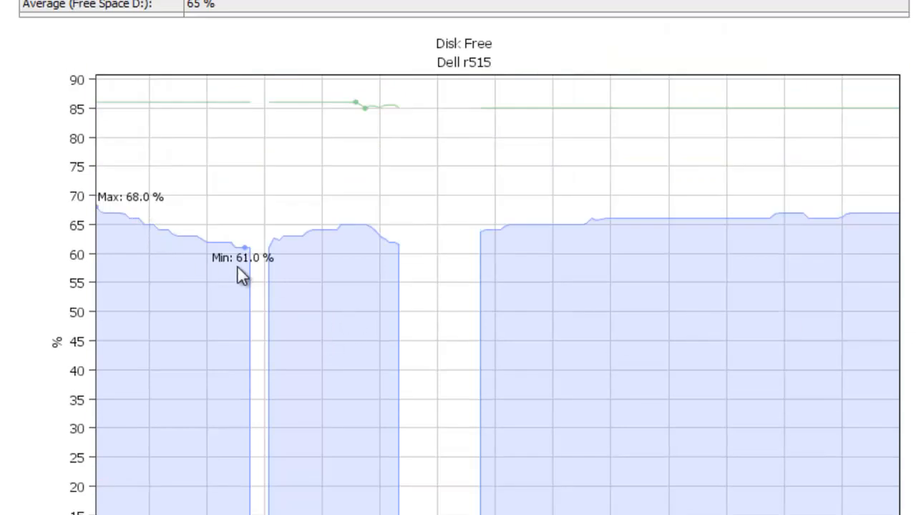
{"action": "scroll", "coordinate": [659, 215], "scroll_direction": "down", "scroll_amount": 10}
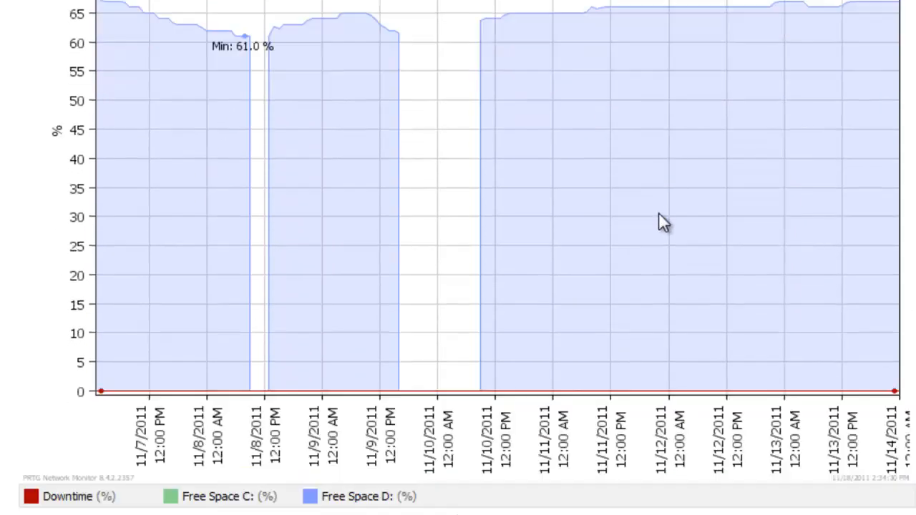
{"action": "scroll", "coordinate": [651, 222], "scroll_direction": "down", "scroll_amount": 15}
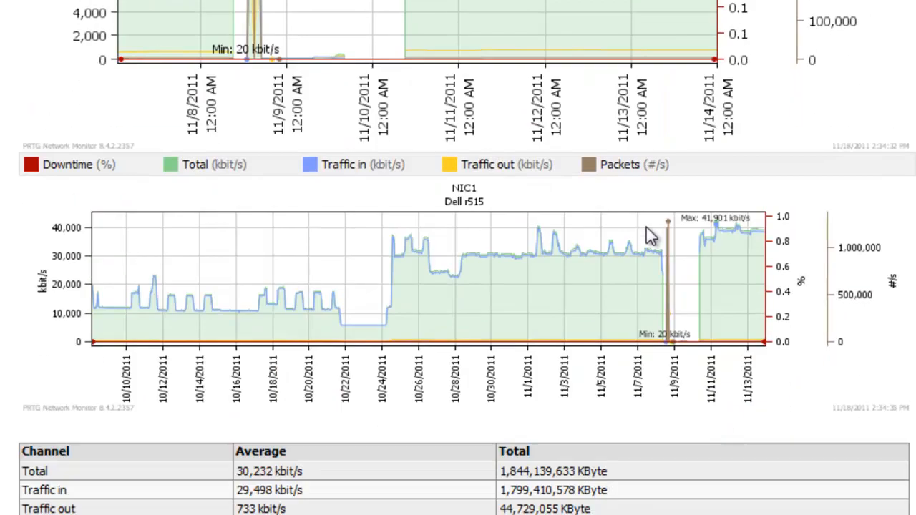
{"action": "scroll", "coordinate": [647, 237], "scroll_direction": "down", "scroll_amount": 15}
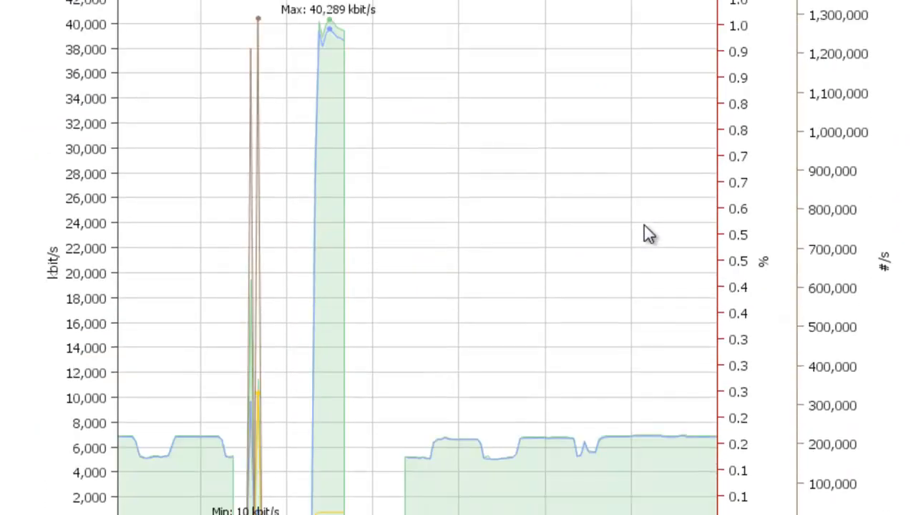
{"action": "scroll", "coordinate": [648, 232], "scroll_direction": "down", "scroll_amount": 15}
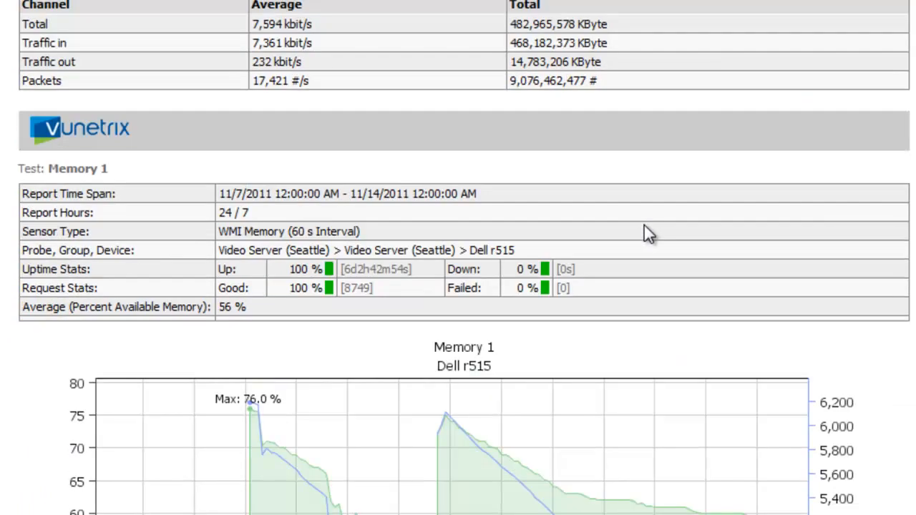
{"action": "scroll", "coordinate": [646, 229], "scroll_direction": "down", "scroll_amount": 10}
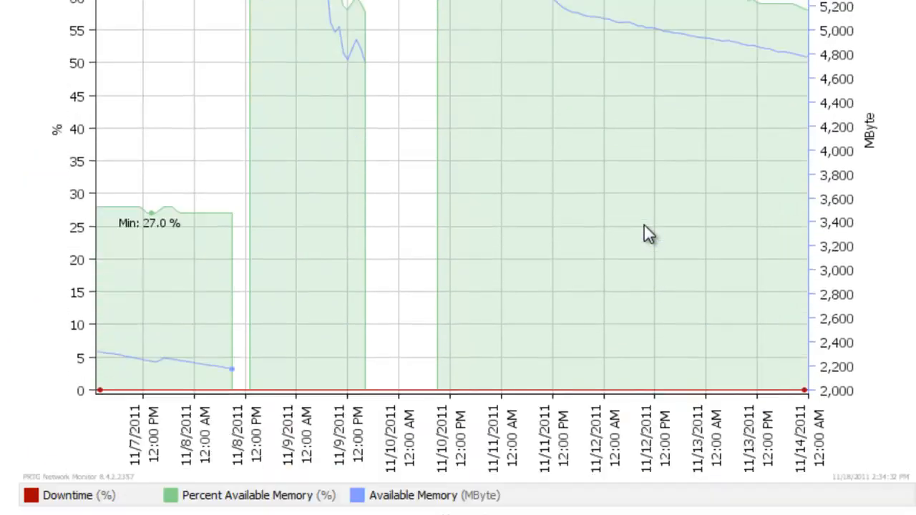
{"action": "scroll", "coordinate": [644, 226], "scroll_direction": "down", "scroll_amount": 8}
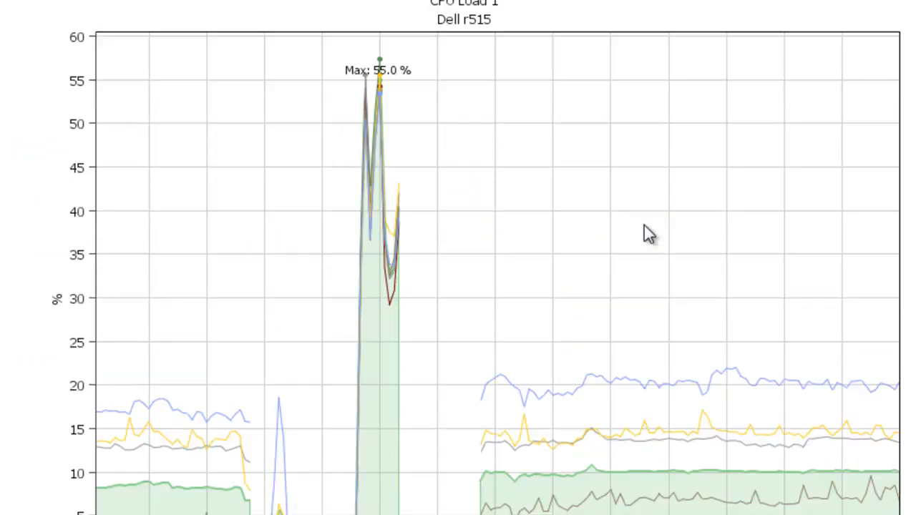
{"action": "scroll", "coordinate": [648, 235], "scroll_direction": "down", "scroll_amount": 1}
{"action": "scroll", "coordinate": [645, 229], "scroll_direction": "down", "scroll_amount": 10}
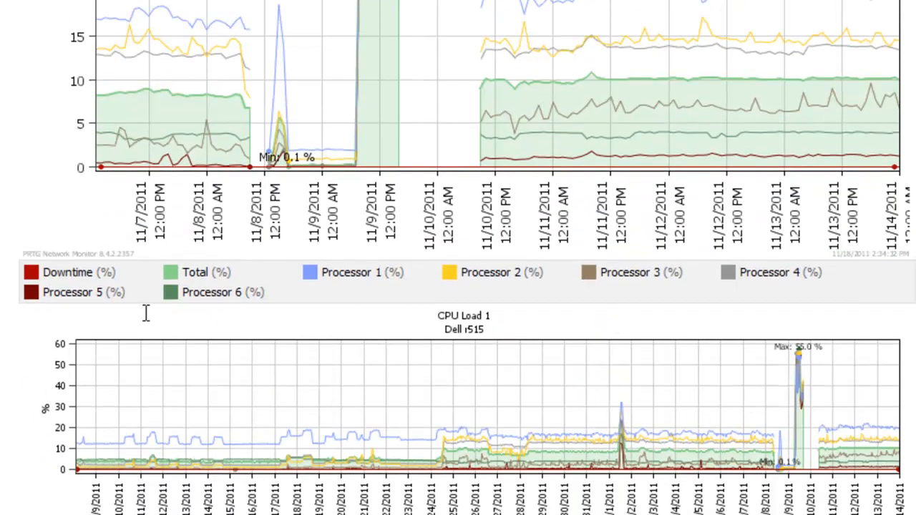
Review the report sections for the Dell r515's IP Video Service, temperature, fan speed, power supply, voltage probe and ISP Assigned External IP sensors
{"action": "scroll", "coordinate": [898, 489], "scroll_direction": "down", "scroll_amount": 10}
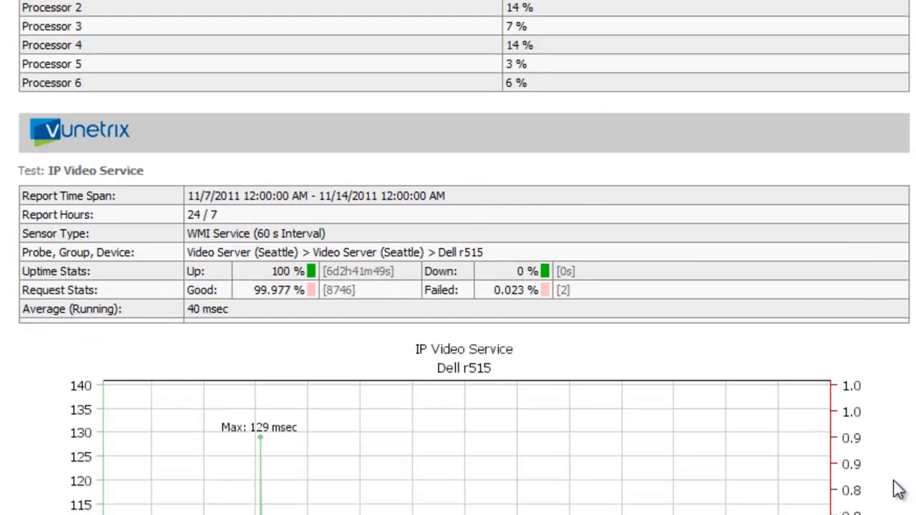
{"action": "scroll", "coordinate": [898, 489], "scroll_direction": "down", "scroll_amount": 12}
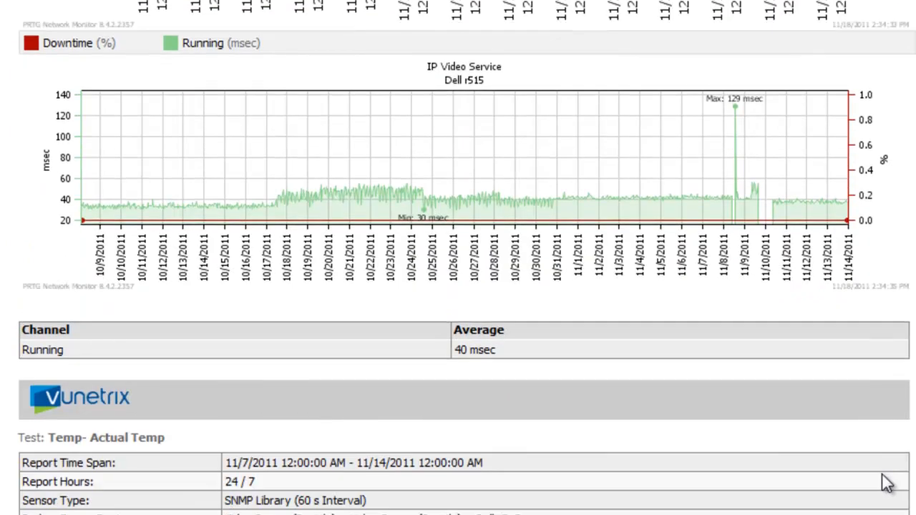
{"action": "scroll", "coordinate": [887, 484], "scroll_direction": "down", "scroll_amount": 8}
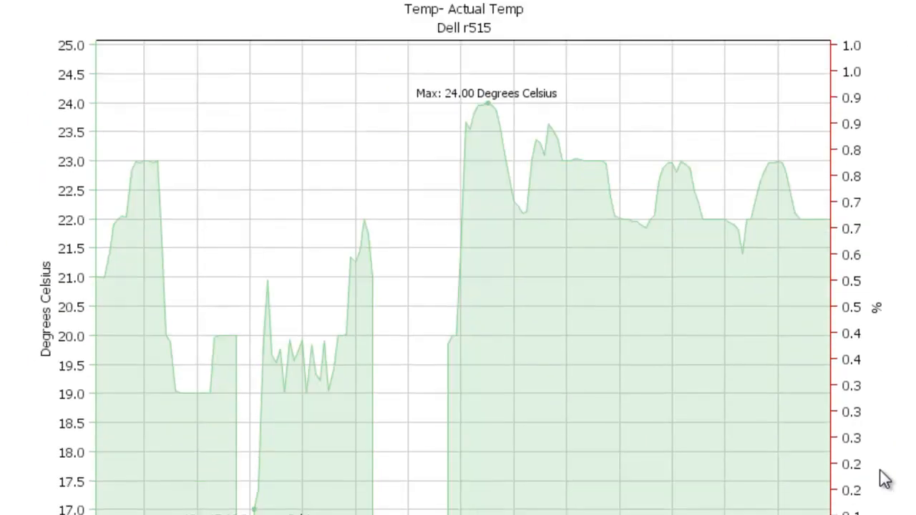
{"action": "scroll", "coordinate": [886, 479], "scroll_direction": "down", "scroll_amount": 10}
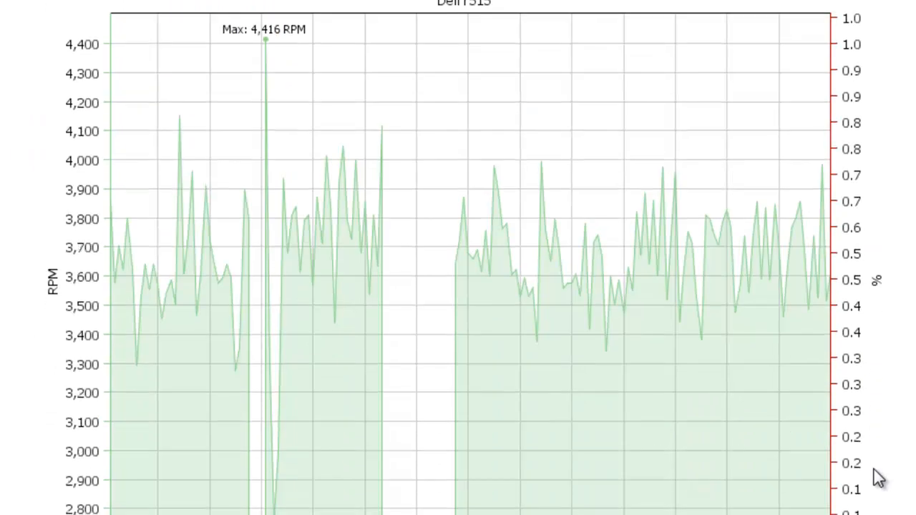
{"action": "scroll", "coordinate": [879, 478], "scroll_direction": "down", "scroll_amount": 10}
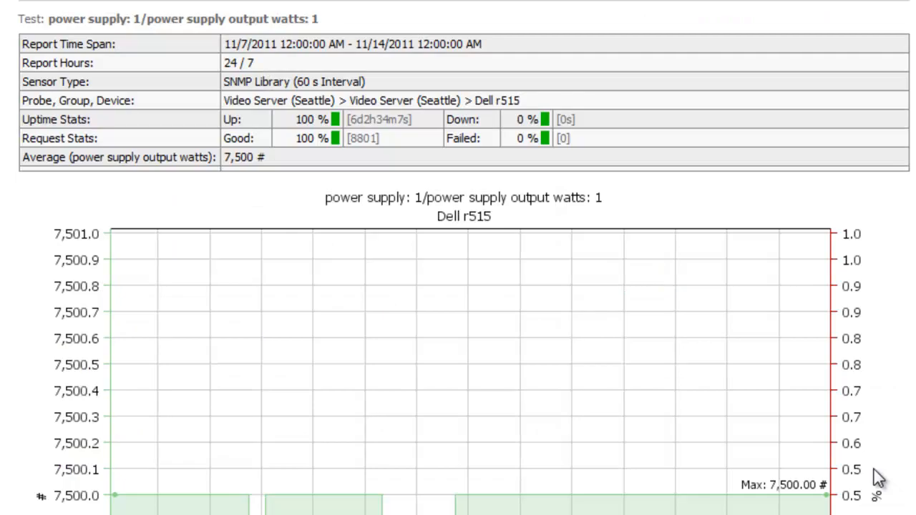
{"action": "scroll", "coordinate": [874, 469], "scroll_direction": "down", "scroll_amount": 8}
{"action": "scroll", "coordinate": [278, 428], "scroll_direction": "down", "scroll_amount": 2}
{"action": "scroll", "coordinate": [448, 393], "scroll_direction": "down", "scroll_amount": 3}
{"action": "scroll", "coordinate": [481, 326], "scroll_direction": "down", "scroll_amount": 6}
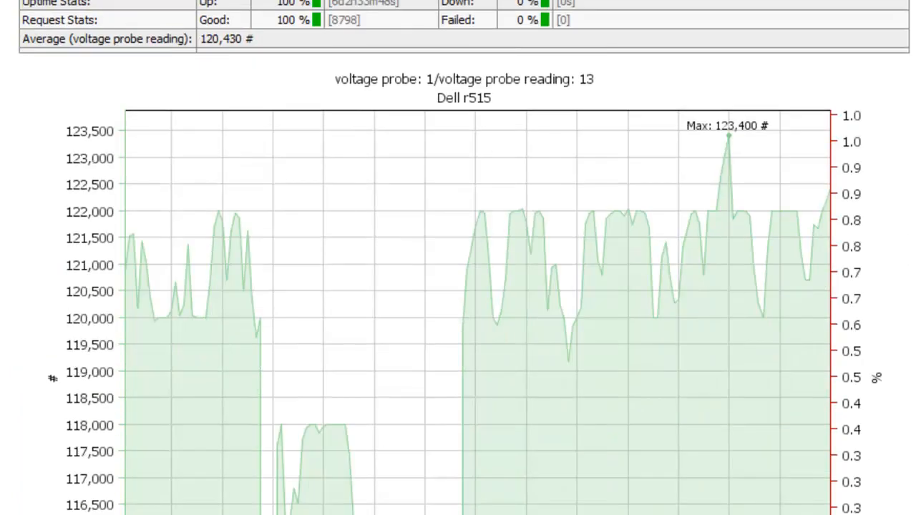
{"action": "scroll", "coordinate": [463, 257], "scroll_direction": "down", "scroll_amount": 15}
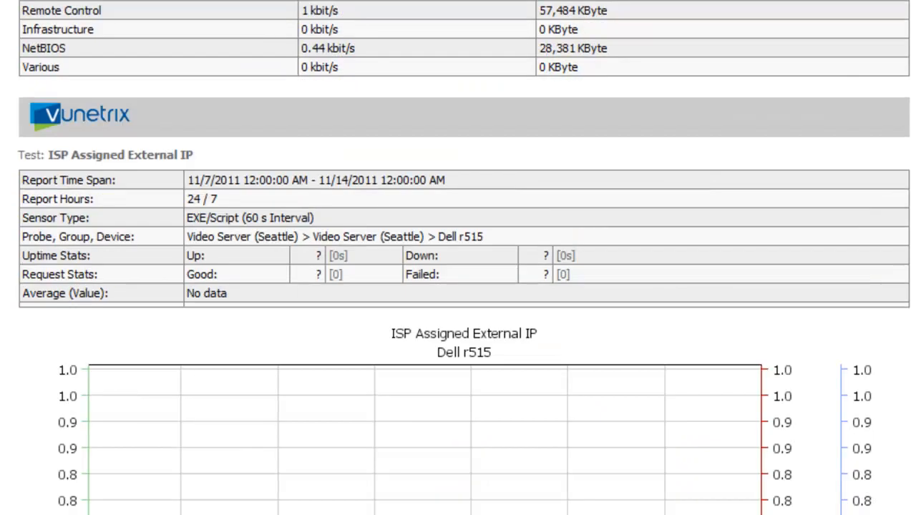
Examine the uptime stats, downtime and graphs for the Axis 1347 Camera Bandwidth and Axis M1011 PING 2 sensors
{"action": "scroll", "coordinate": [458, 258], "scroll_direction": "down", "scroll_amount": 15}
{"action": "scroll", "coordinate": [458, 258], "scroll_direction": "down", "scroll_amount": 15}
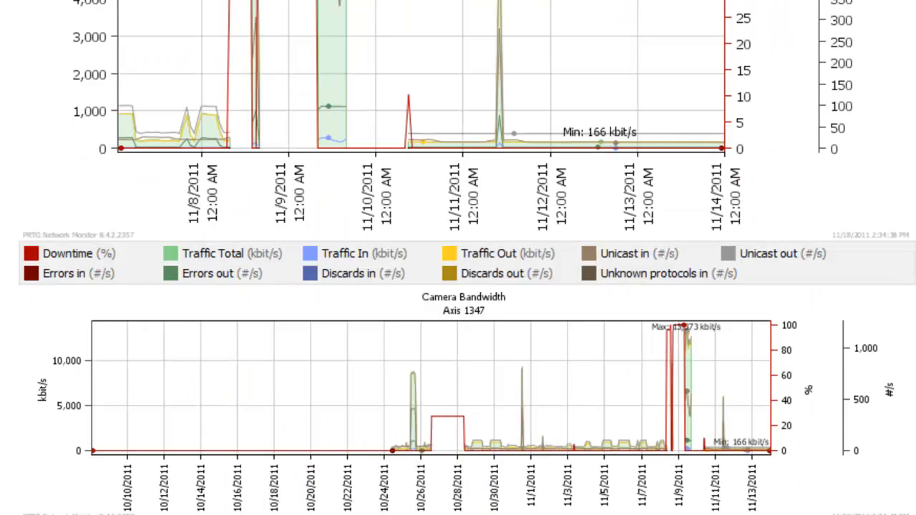
{"action": "scroll", "coordinate": [885, 170], "scroll_direction": "up", "scroll_amount": 5}
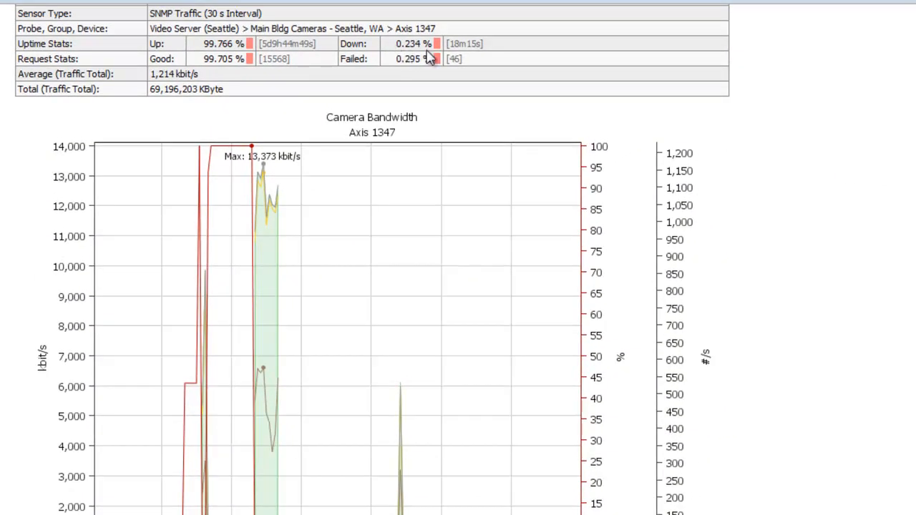
{"action": "scroll", "coordinate": [394, 69], "scroll_direction": "up", "scroll_amount": 1}
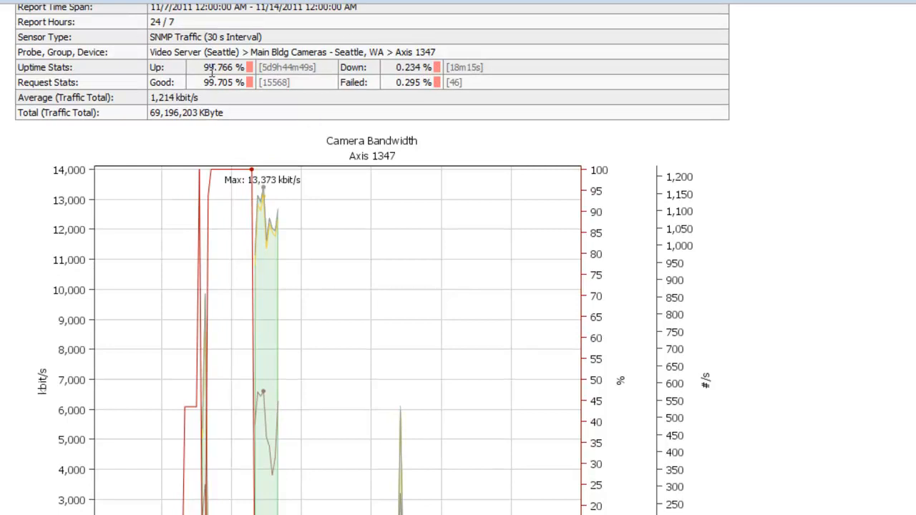
{"action": "scroll", "coordinate": [272, 255], "scroll_direction": "down", "scroll_amount": 5}
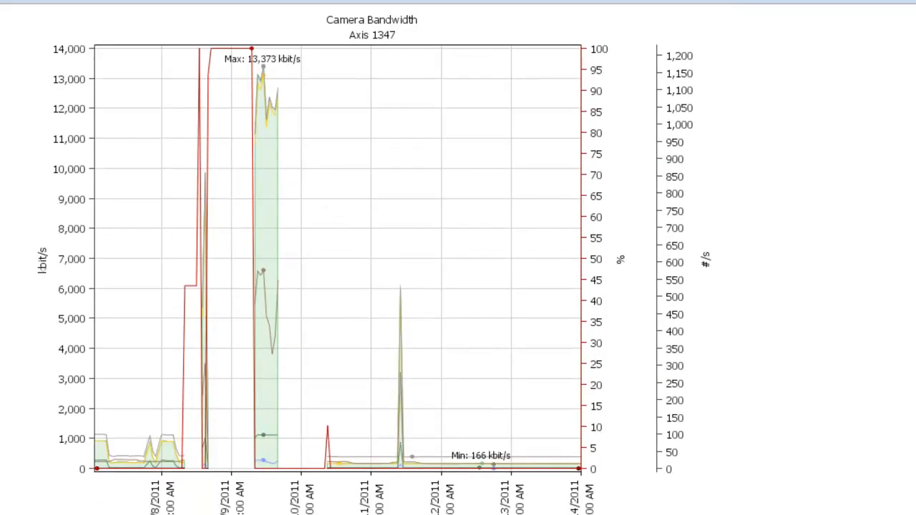
{"action": "scroll", "coordinate": [420, 276], "scroll_direction": "down", "scroll_amount": 3}
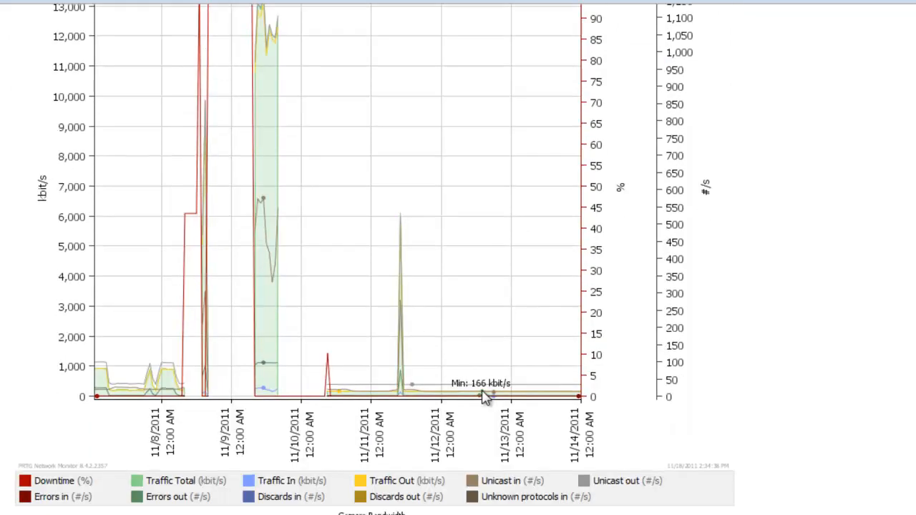
{"action": "scroll", "coordinate": [268, 158], "scroll_direction": "up", "scroll_amount": 5}
{"action": "scroll", "coordinate": [268, 157], "scroll_direction": "up", "scroll_amount": 2}
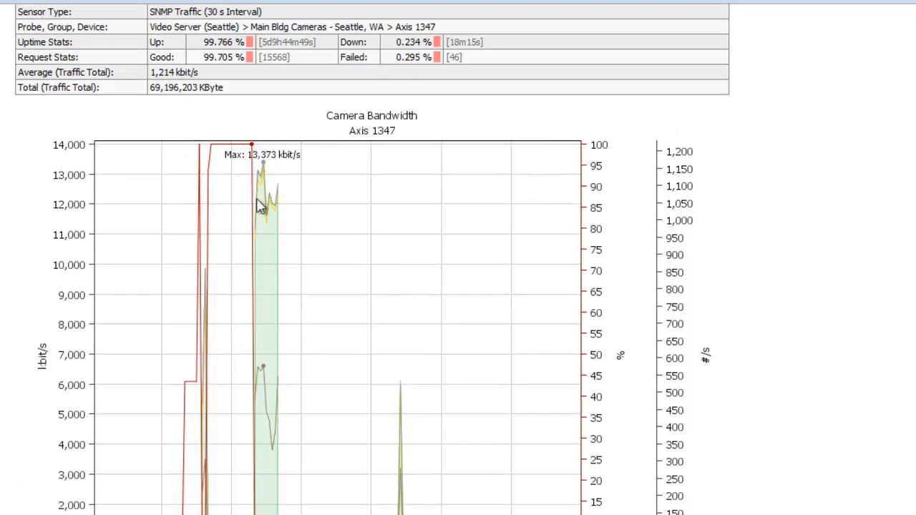
{"action": "scroll", "coordinate": [251, 200], "scroll_direction": "down", "scroll_amount": 3}
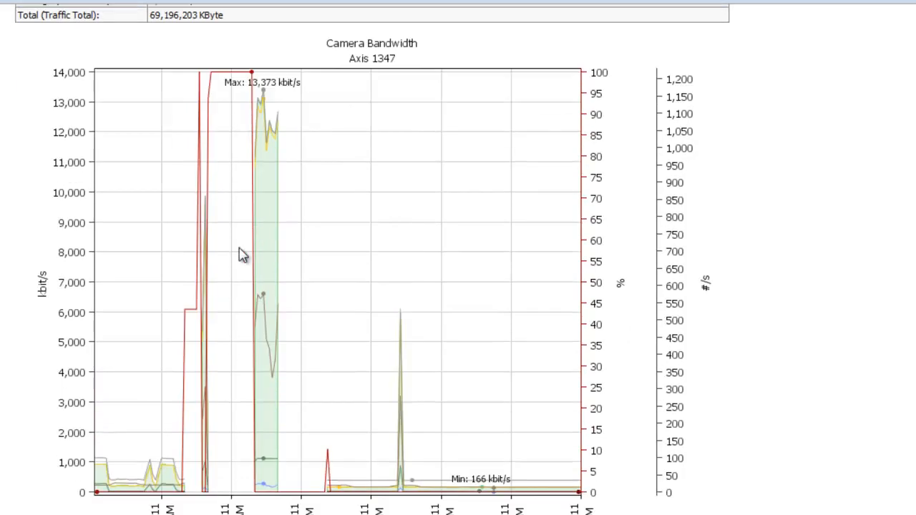
{"action": "scroll", "coordinate": [294, 501], "scroll_direction": "down", "scroll_amount": 20}
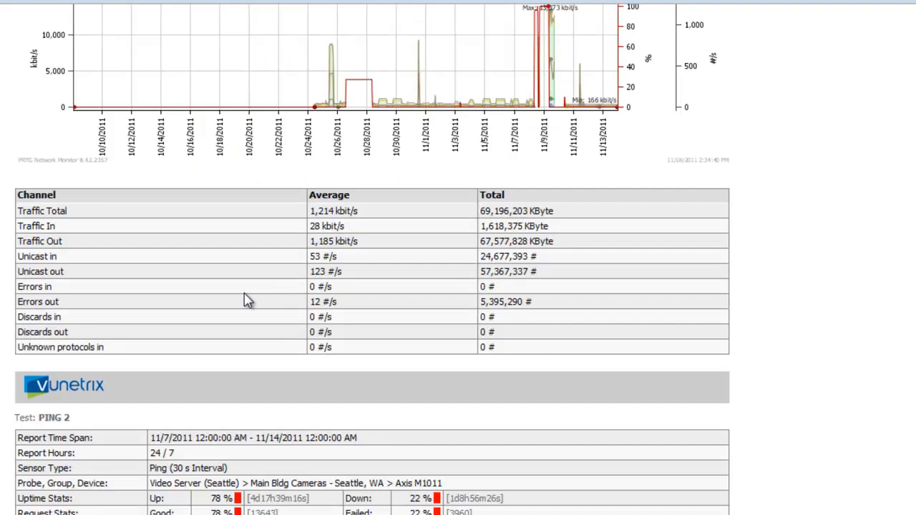
{"action": "scroll", "coordinate": [243, 301], "scroll_direction": "up", "scroll_amount": 3}
{"action": "scroll", "coordinate": [250, 303], "scroll_direction": "down", "scroll_amount": 6}
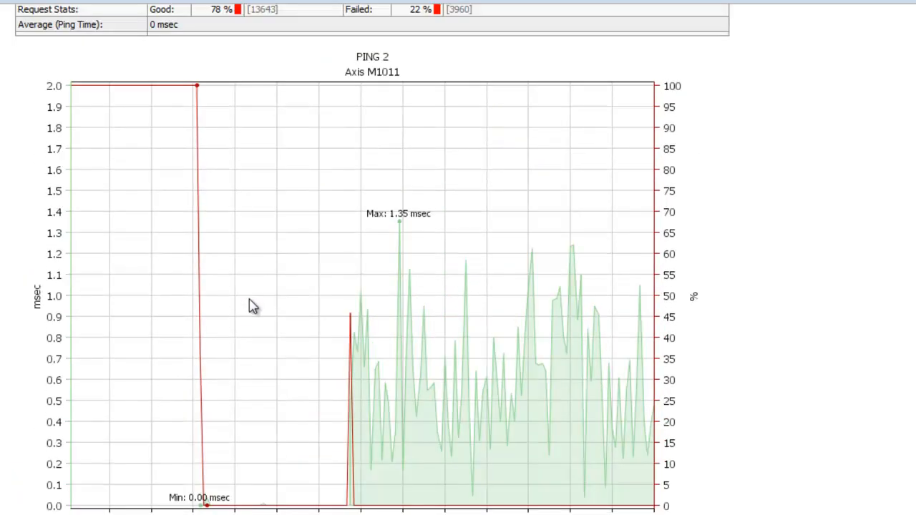
{"action": "scroll", "coordinate": [252, 306], "scroll_direction": "down", "scroll_amount": 5}
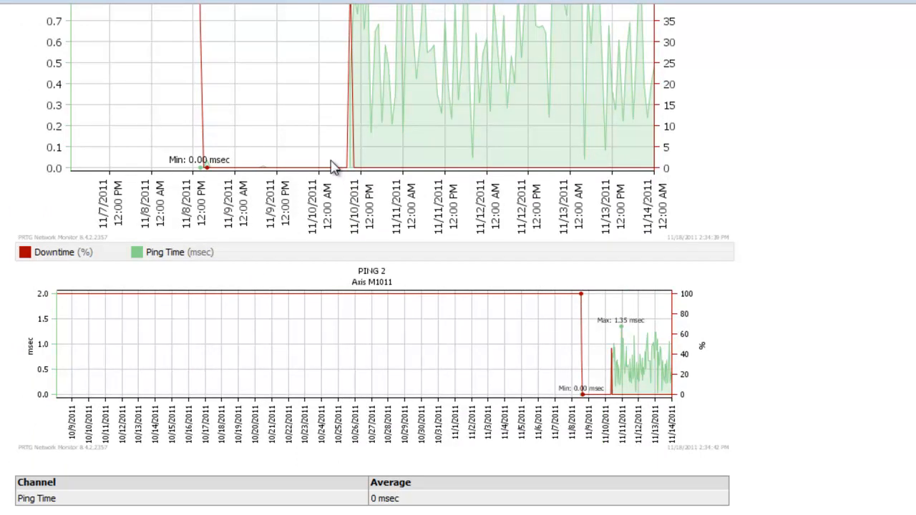